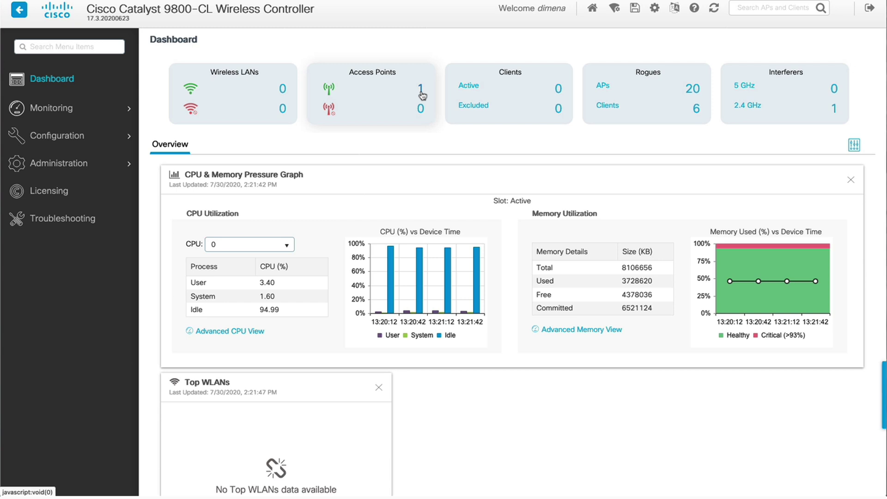
left_click(421, 90)
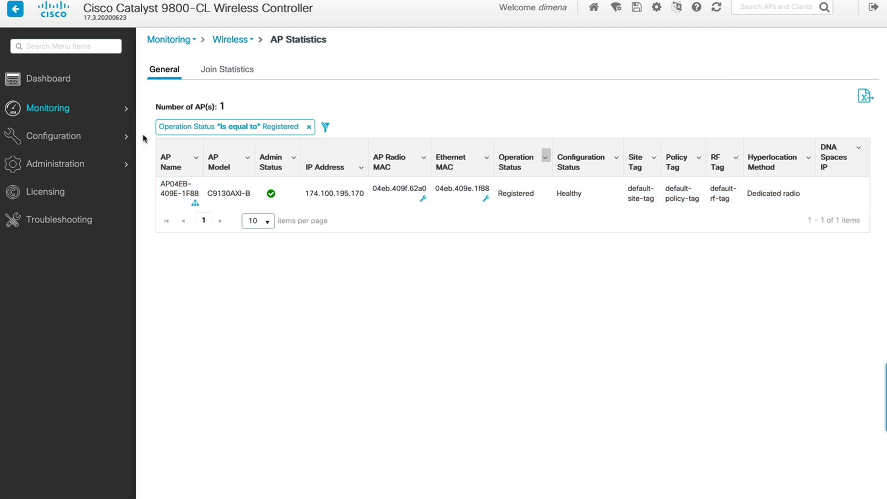
left_click(45, 82)
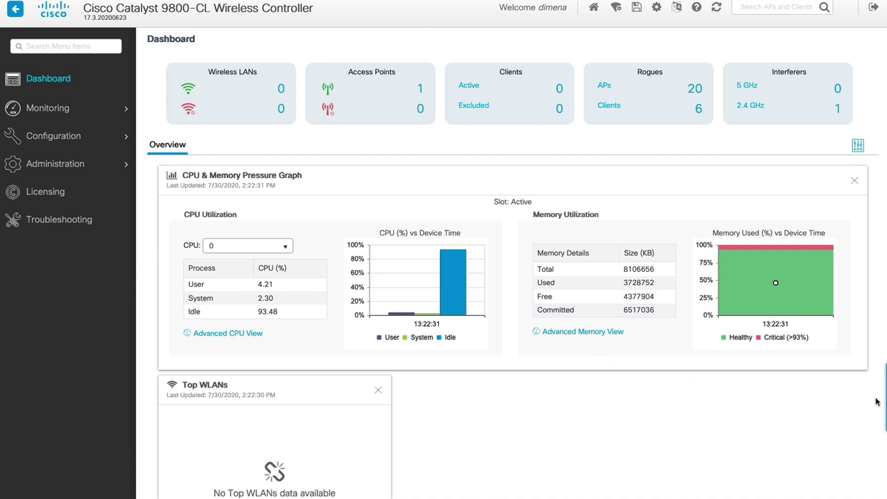
mouse_move(881, 403)
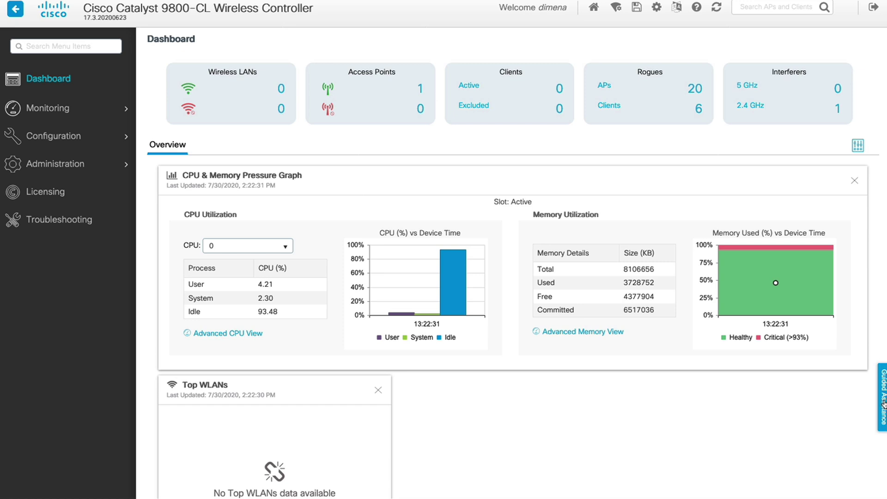
left_click(883, 405)
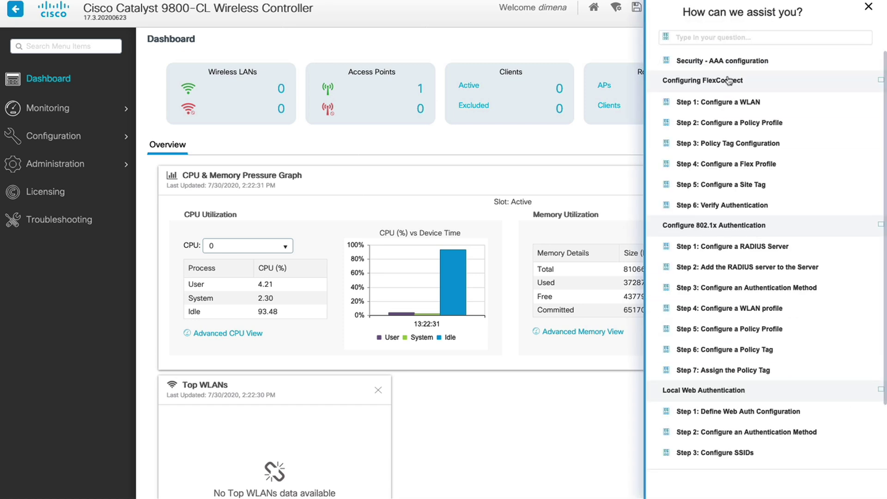
left_click(667, 65)
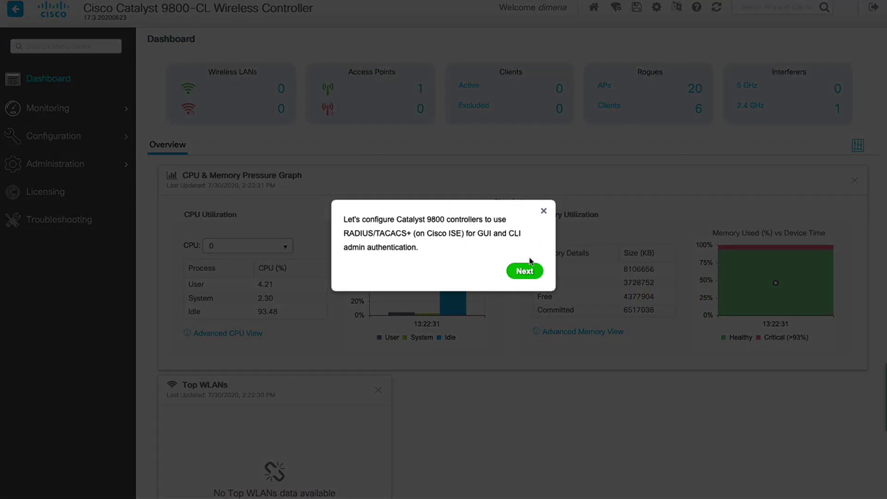
left_click(544, 213)
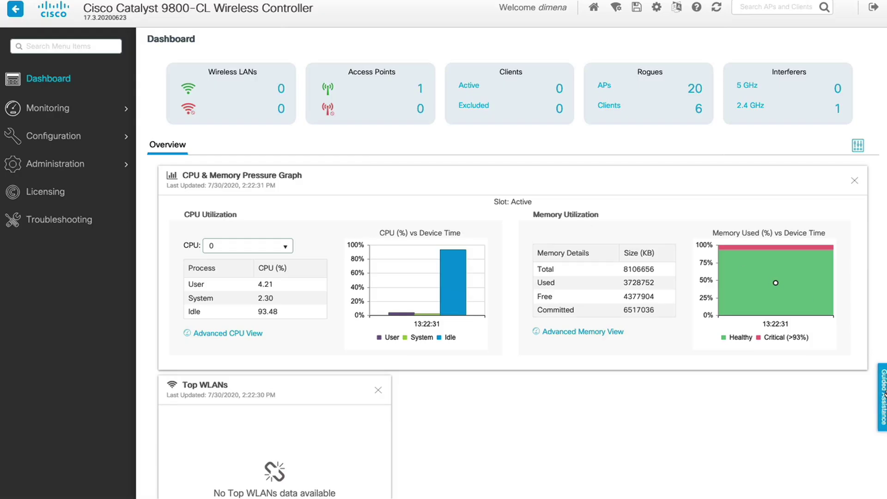
left_click(883, 395)
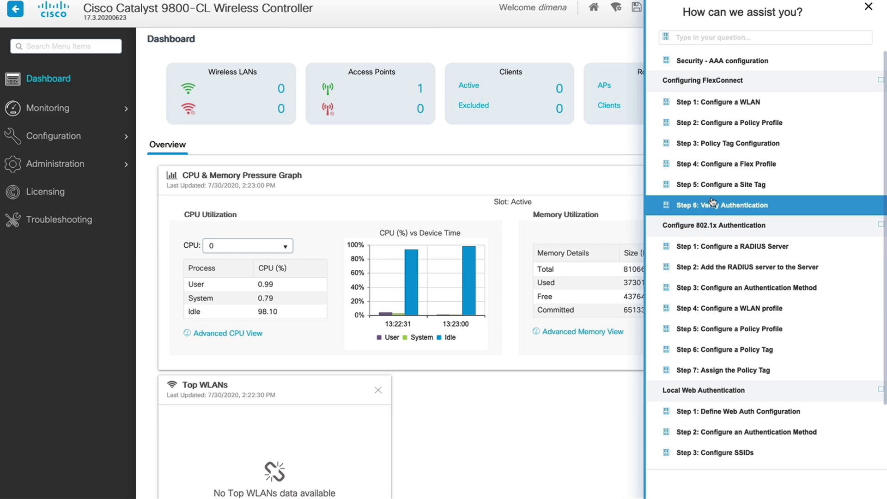
left_click(869, 9)
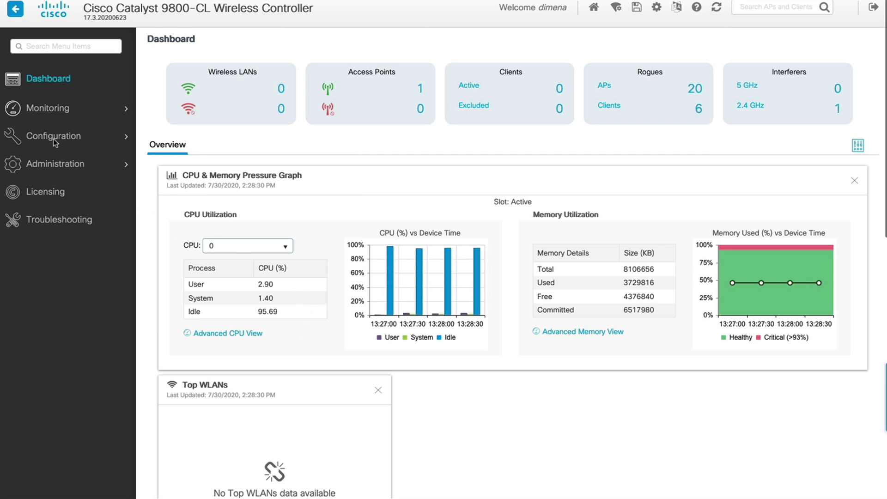
mouse_move(55, 142)
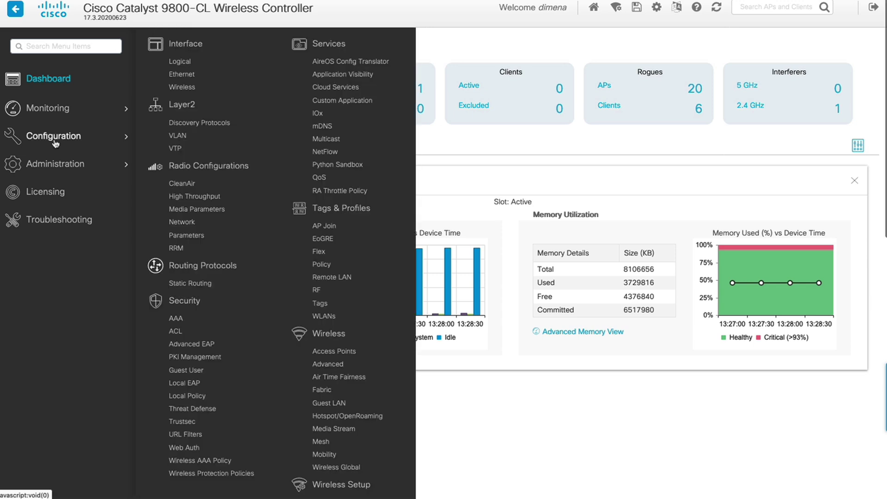
left_click(178, 135)
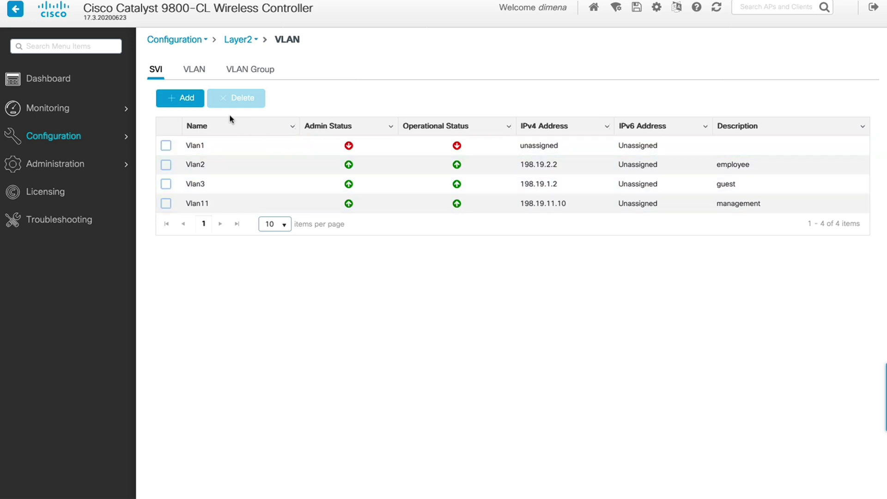
left_click(196, 75)
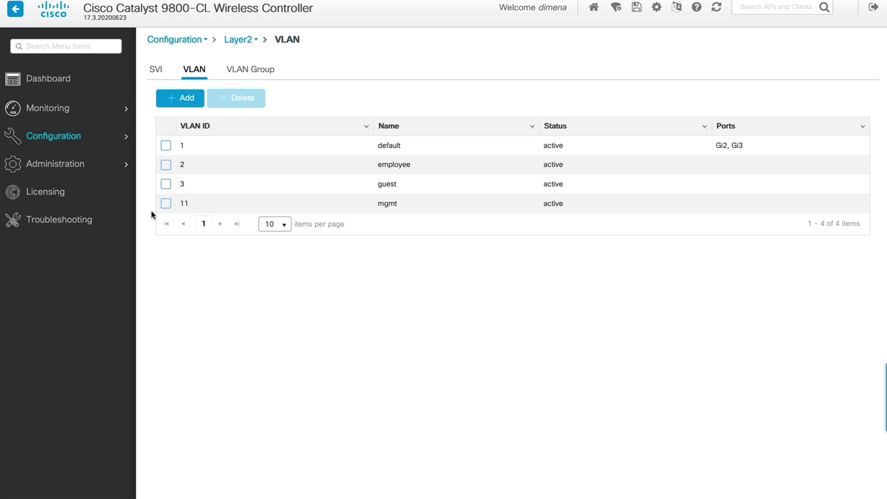
left_click(49, 88)
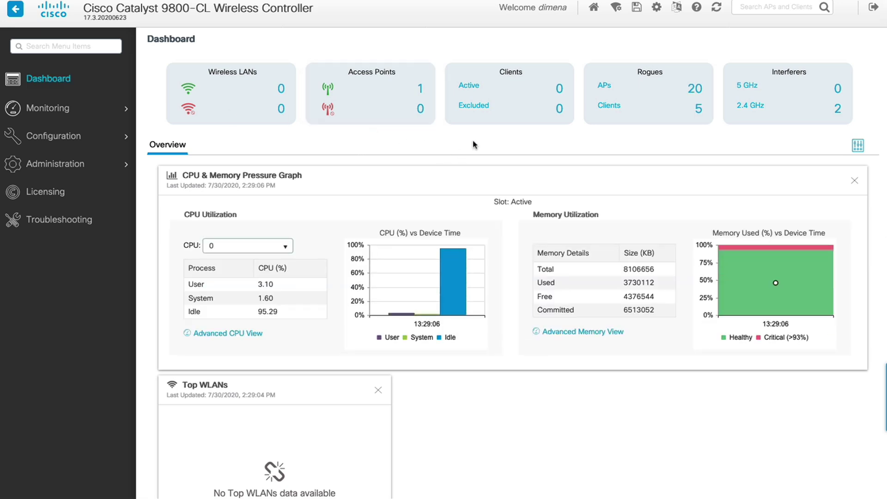
Choose the Basic option from the Wireless Setup wizard.
left_click(617, 14)
left_click(720, 36)
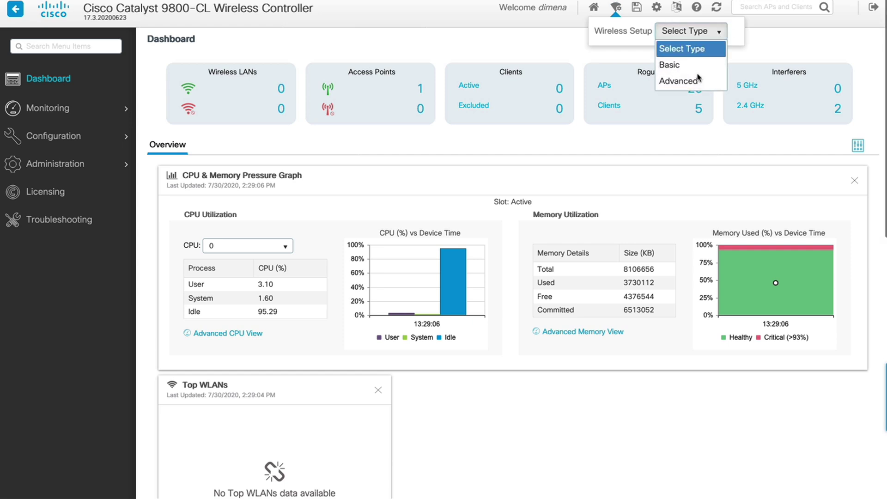
left_click(671, 66)
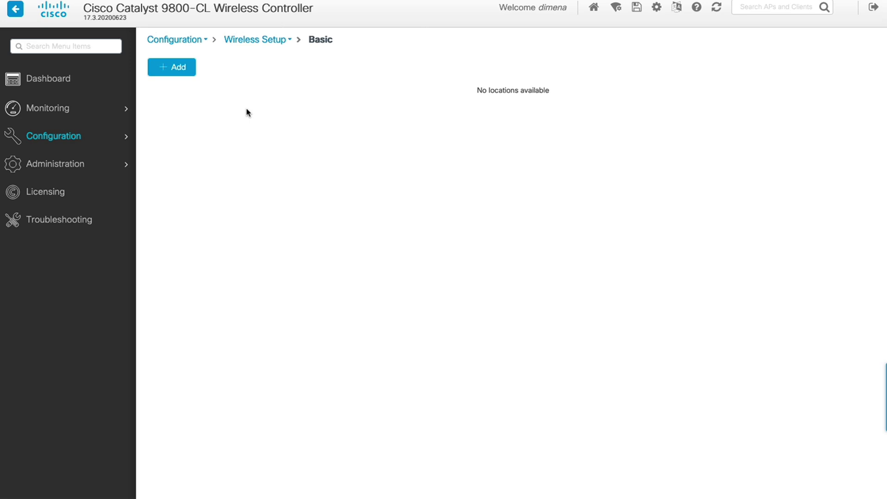
Add location Pod1-location with description Pod1-Location and view its Wireless Networks.
left_click(179, 73)
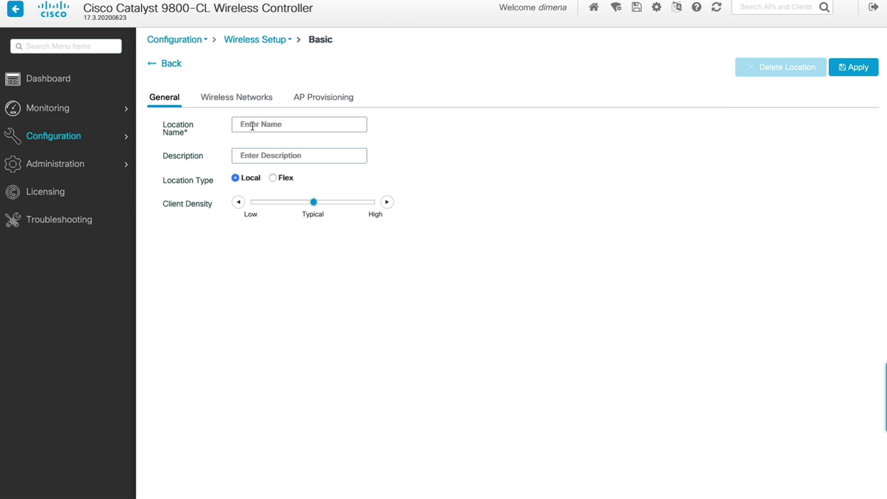
left_click(306, 128)
type("Pod1-location")
left_click(243, 154)
type("P")
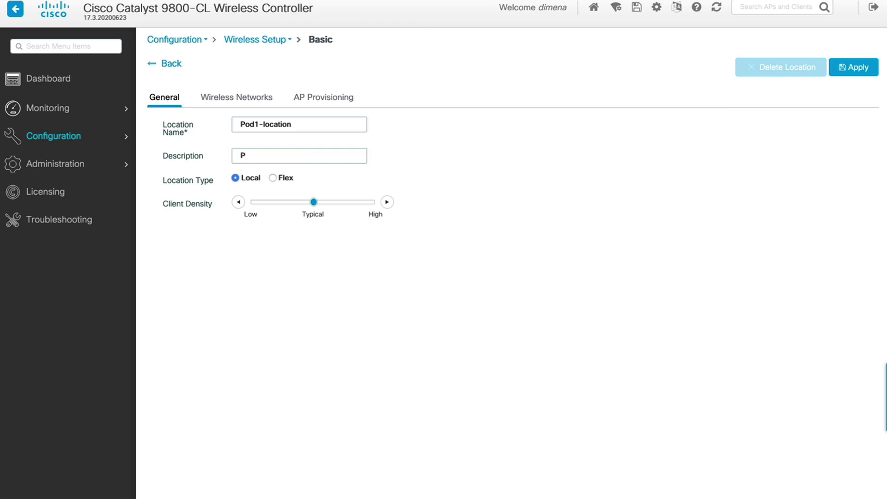
type("od1-Location")
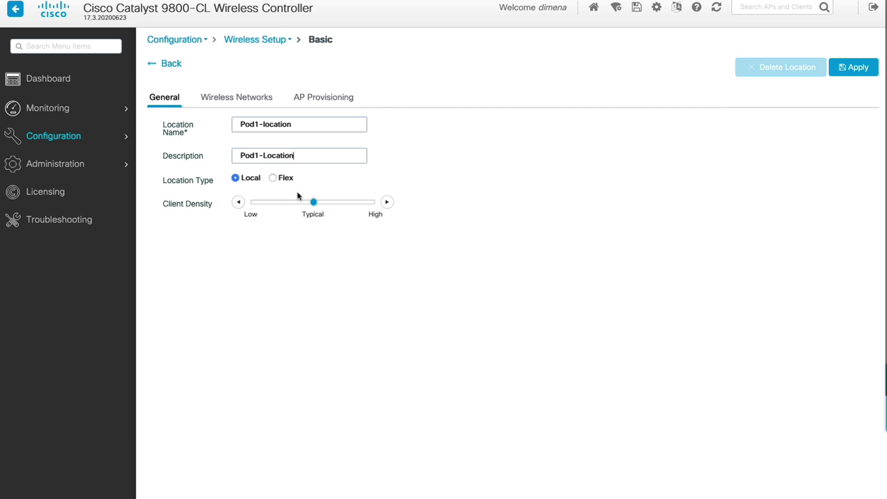
left_click(236, 102)
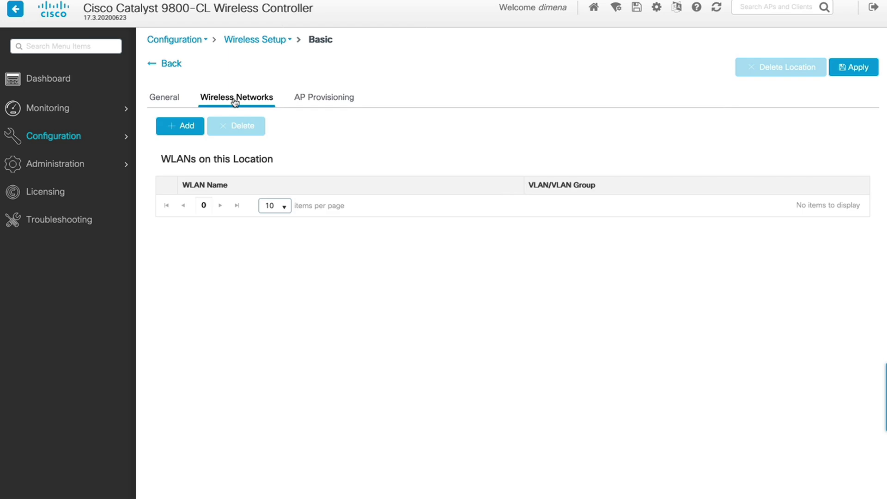
Define a new WLAN with profile name and SSID Pod1-admin, status enabled.
left_click(187, 130)
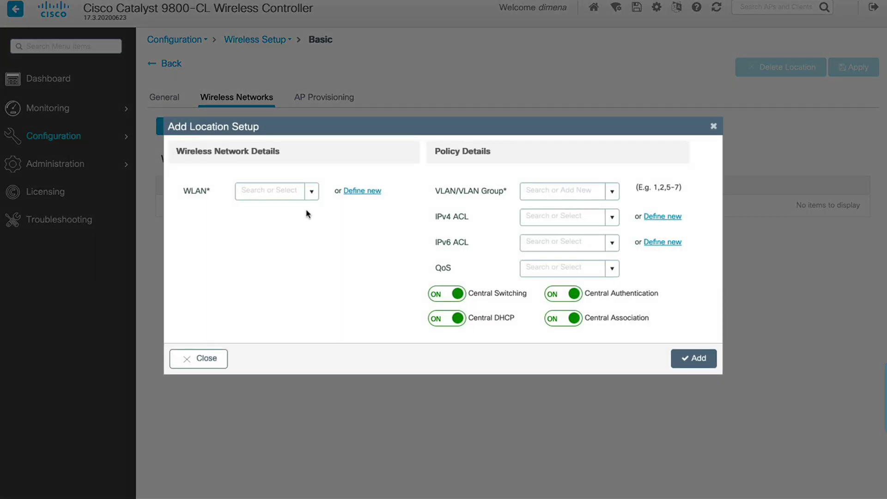
left_click(362, 194)
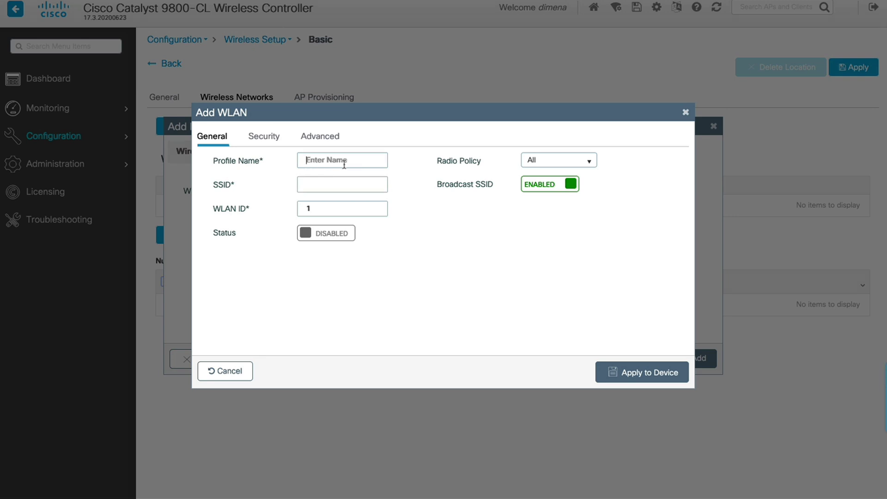
type("Pod1")
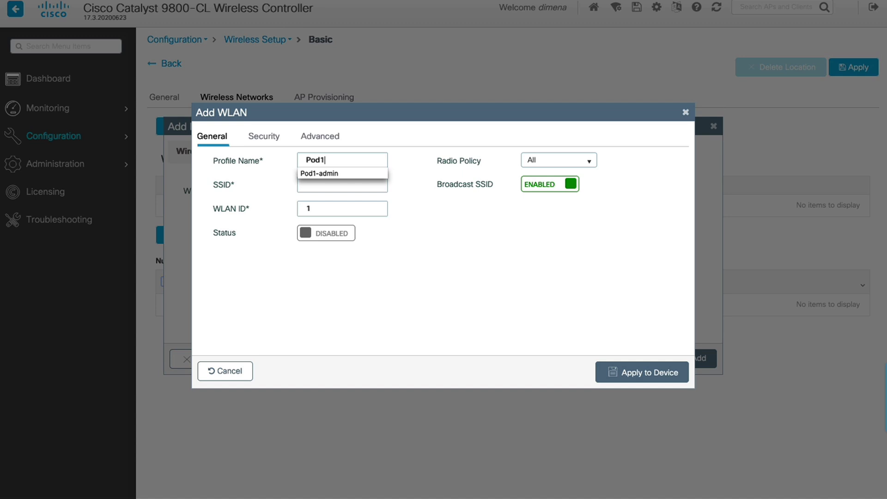
type("-admin")
left_click(339, 192)
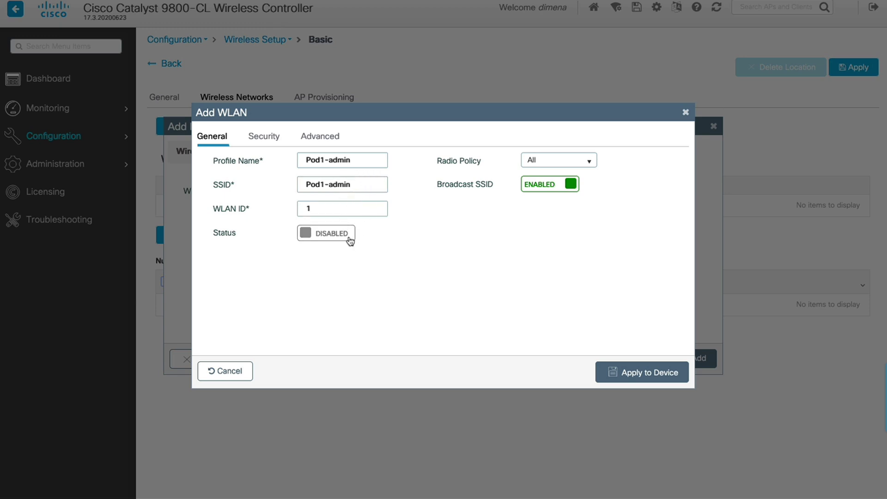
left_click(348, 236)
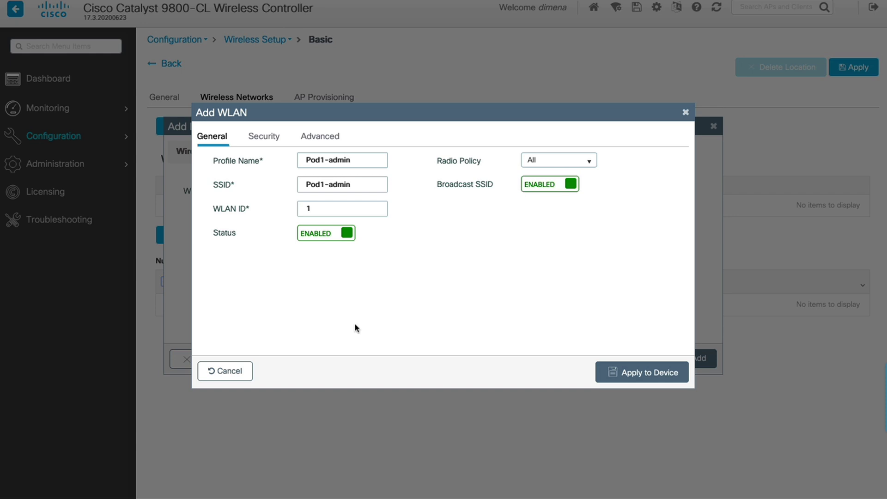
In the WLAN's Layer 2 security, select the WPA2 + WPA3 security mode.
left_click(264, 139)
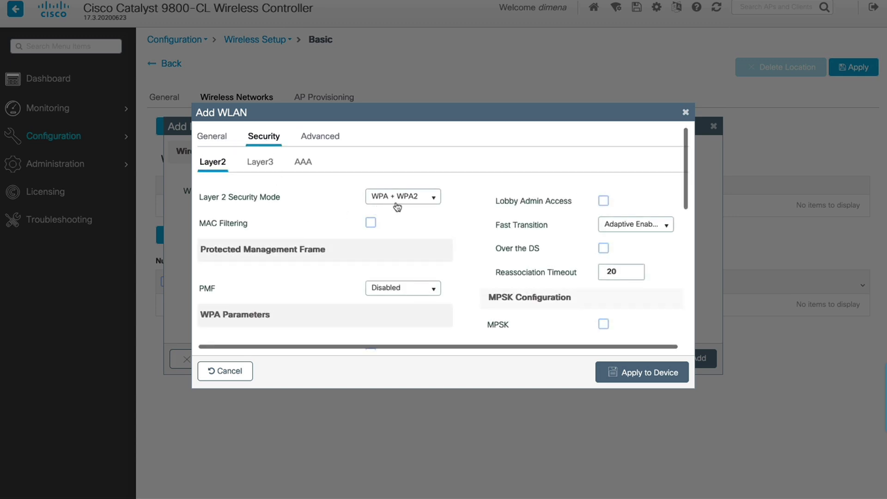
left_click(433, 198)
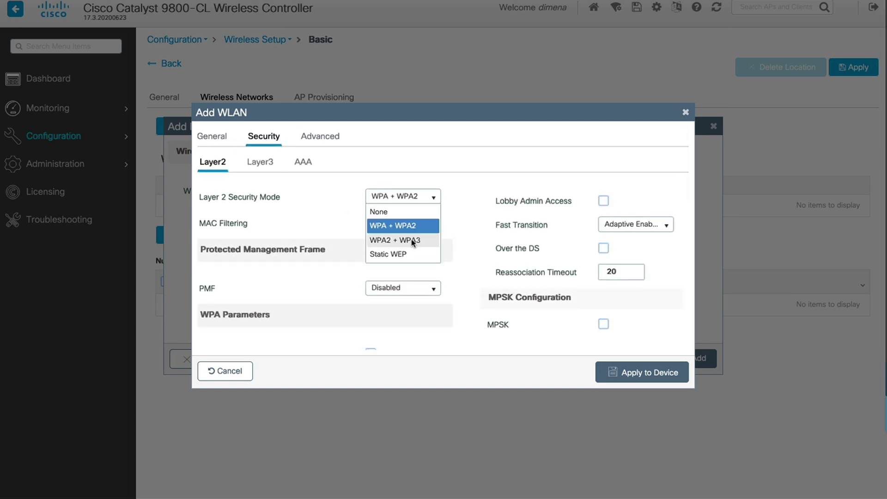
left_click(412, 240)
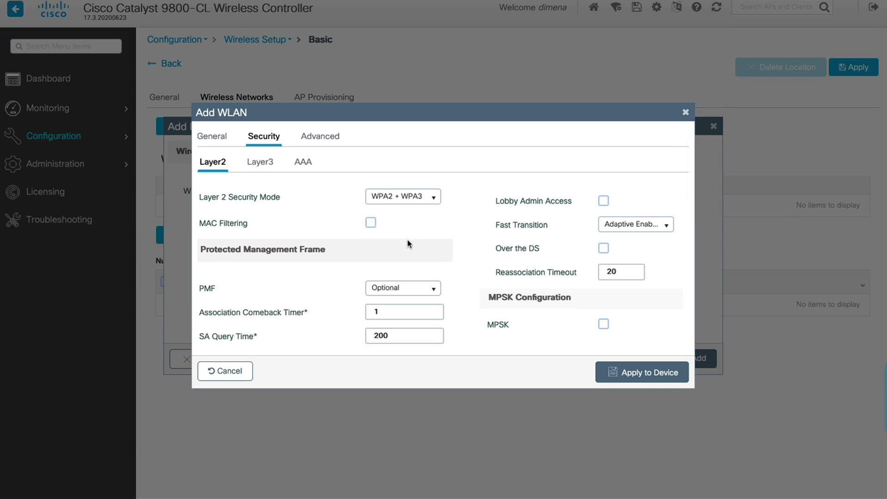
scroll(410, 244, "down", 3)
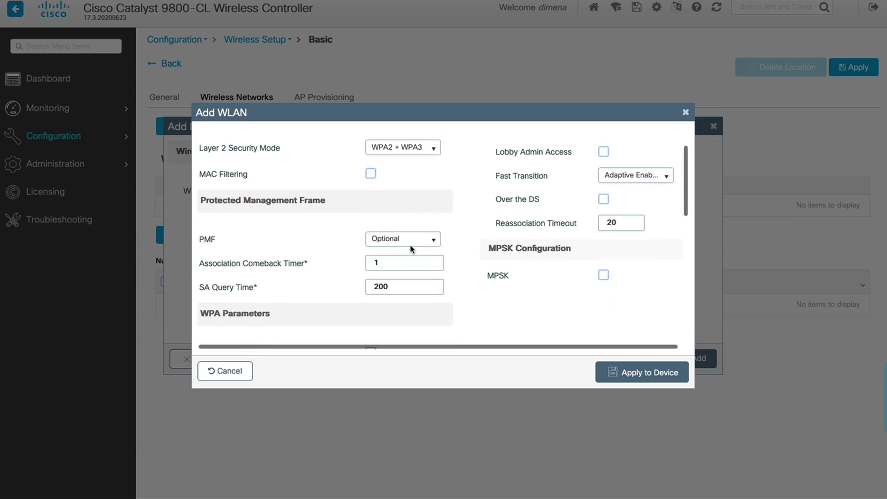
scroll(411, 246, "down", 5)
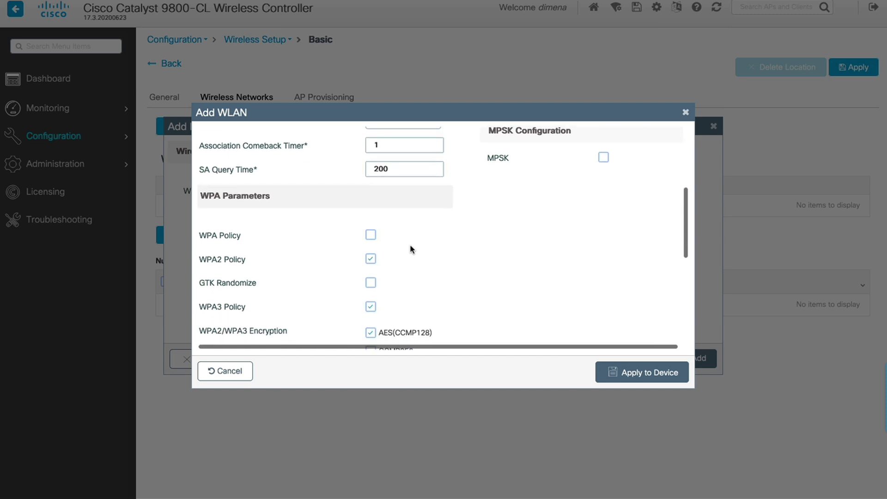
scroll(412, 250, "down", 2)
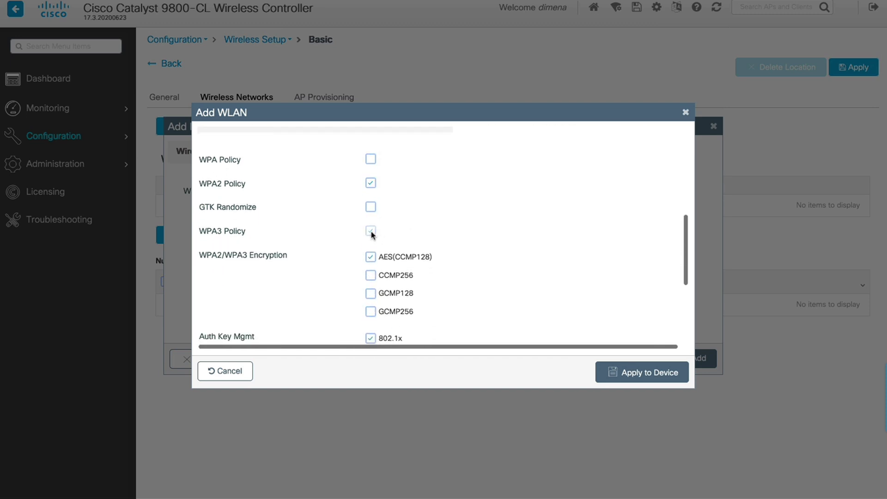
scroll(470, 252, "down", 1)
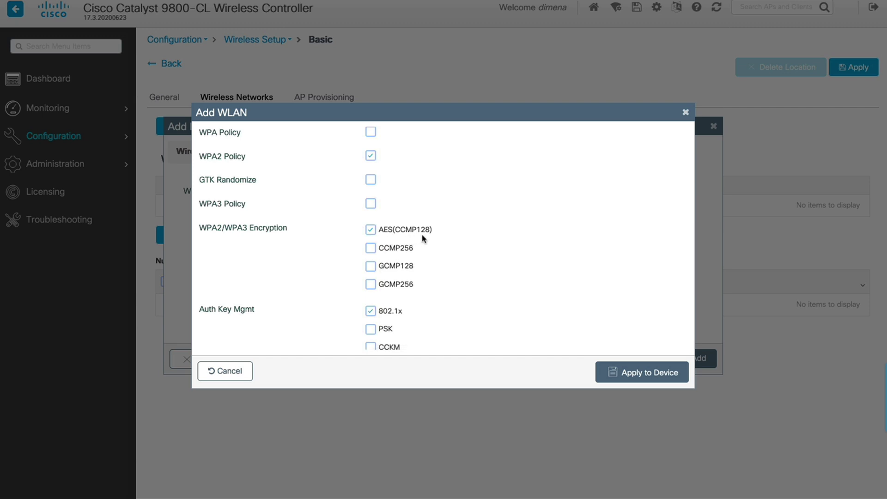
scroll(430, 244, "down", 2)
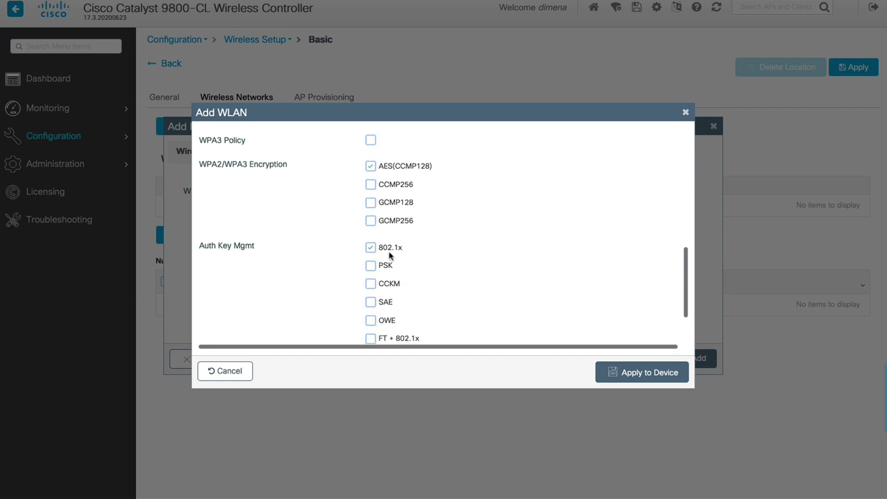
Replace 802.1x key management with PSK and enter the pre-shared key.
left_click(371, 248)
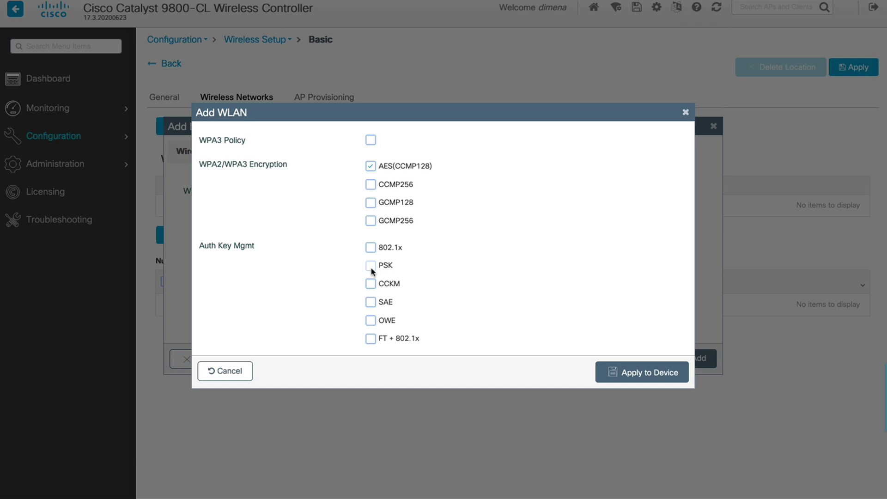
left_click(371, 266)
scroll(423, 275, "down", 2)
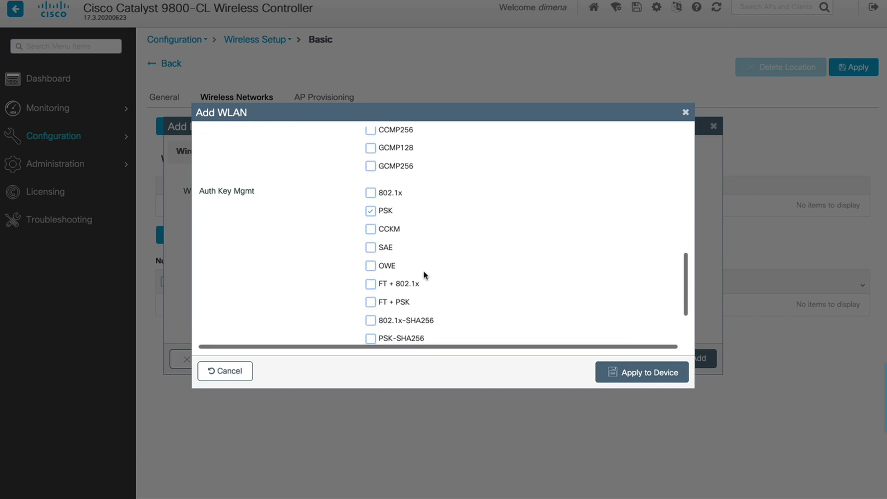
scroll(424, 275, "down", 4)
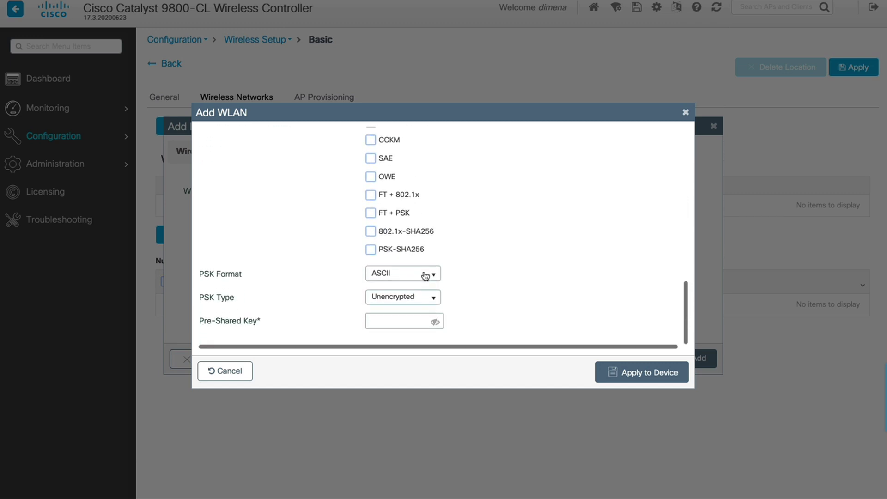
scroll(425, 275, "down", 1)
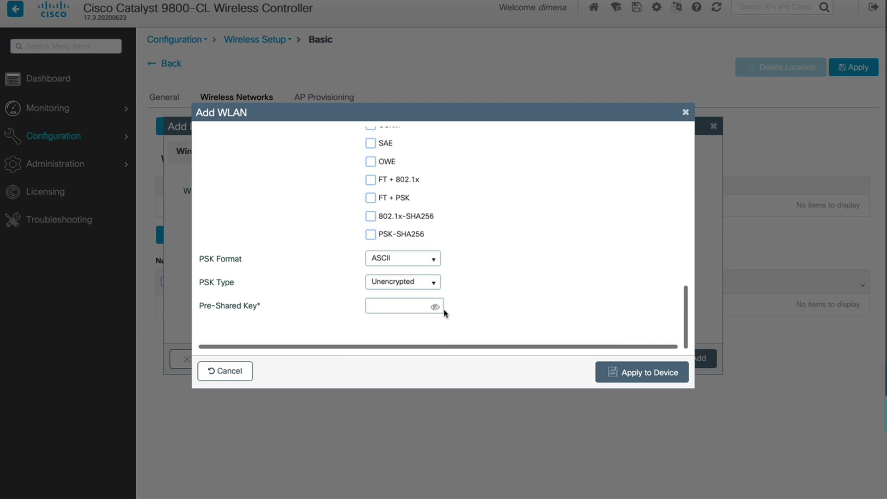
left_click(376, 306)
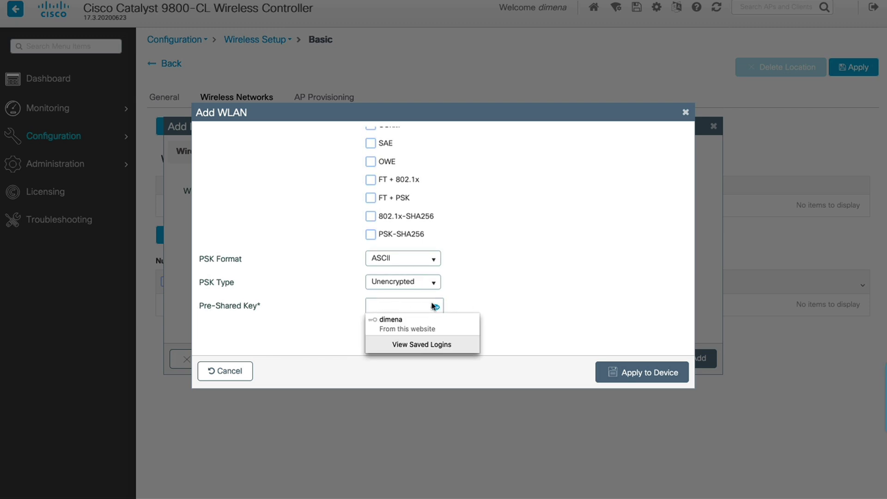
type("cisco")
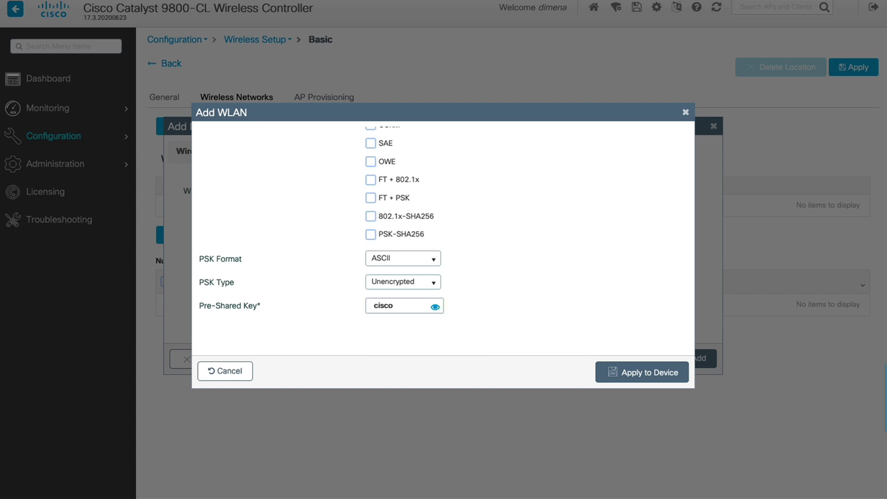
type("cisco")
Apply the Pod1-admin WLAN and add it to the location on VLAN mgmt.
left_click(642, 376)
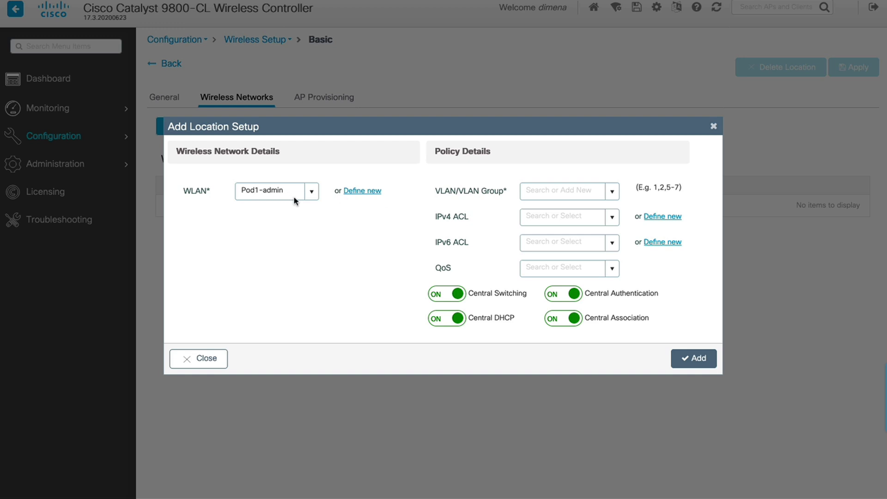
left_click(613, 193)
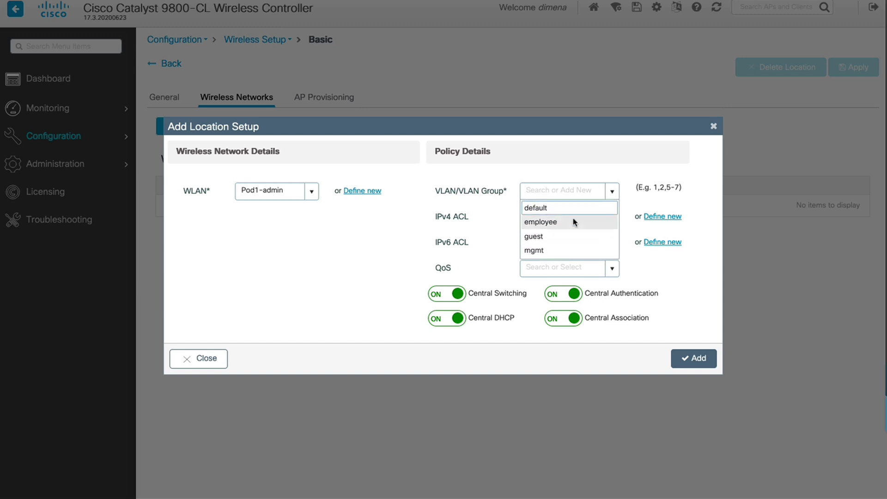
left_click(546, 253)
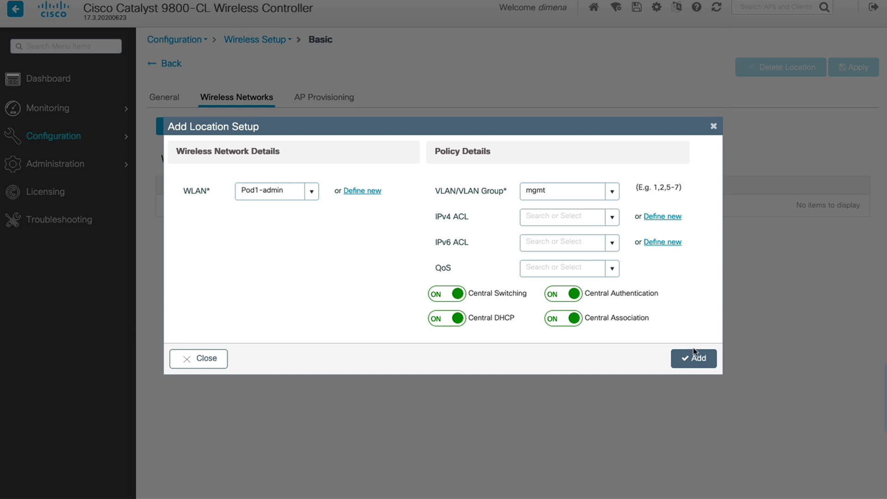
left_click(699, 362)
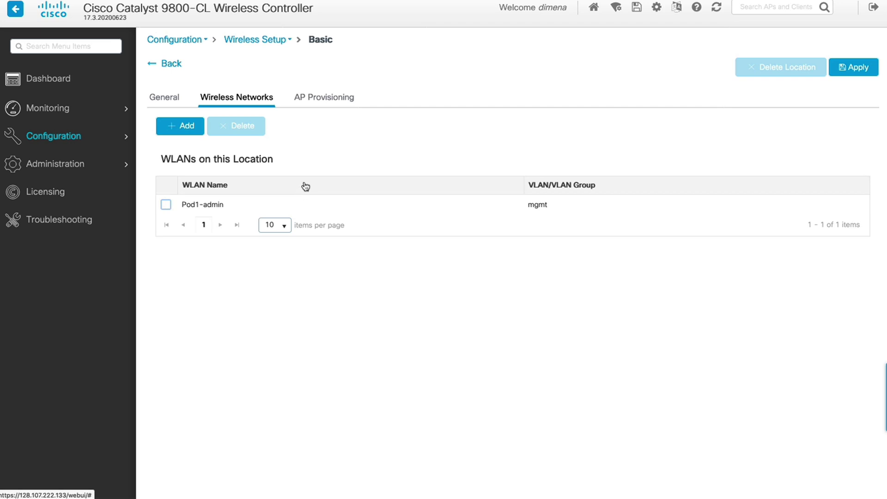
Move access point 04eb.409e.1f88 from Available to Associated APs for this location.
left_click(327, 102)
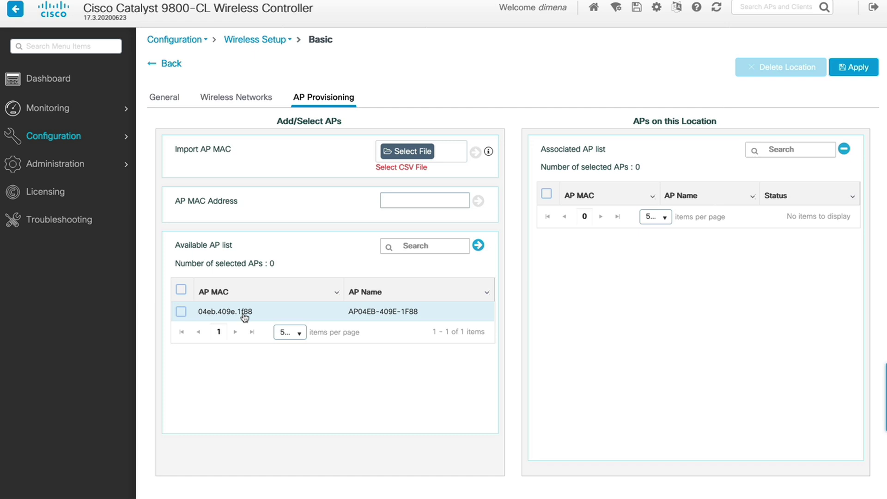
left_click(182, 313)
left_click(479, 247)
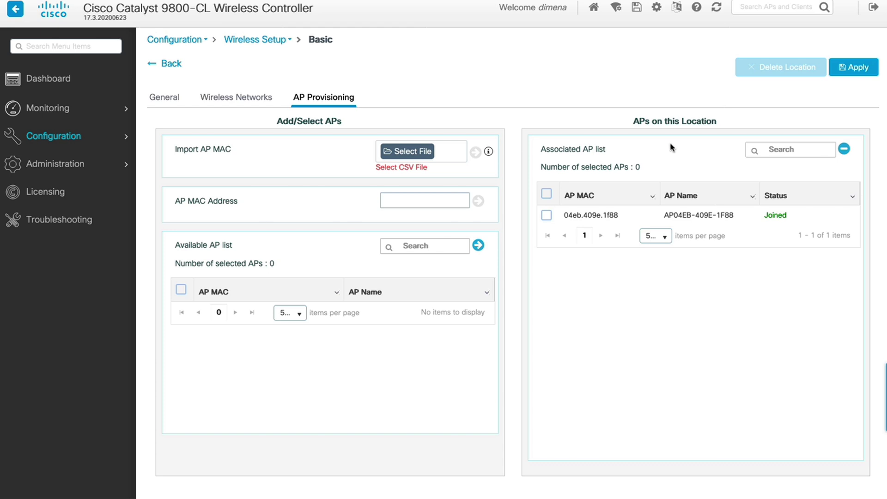
left_click(578, 218)
Apply the Pod1-Location setup, then bring up the Configuration menu.
left_click(856, 70)
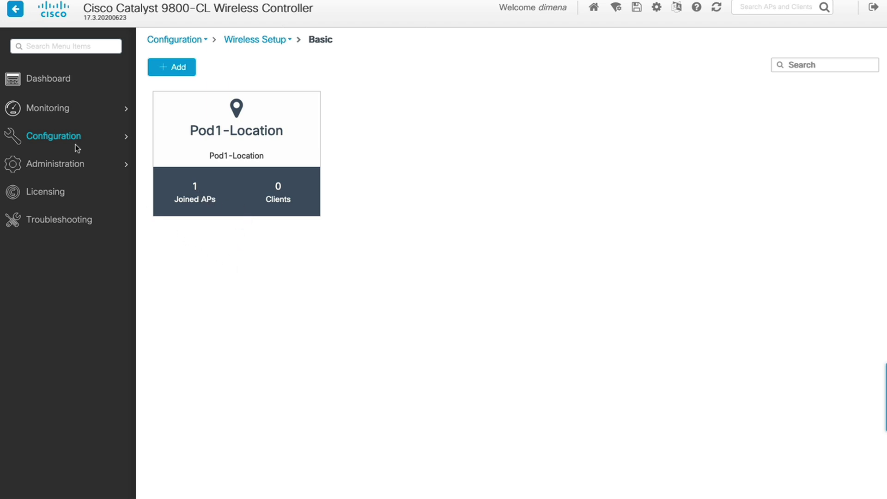
left_click(52, 138)
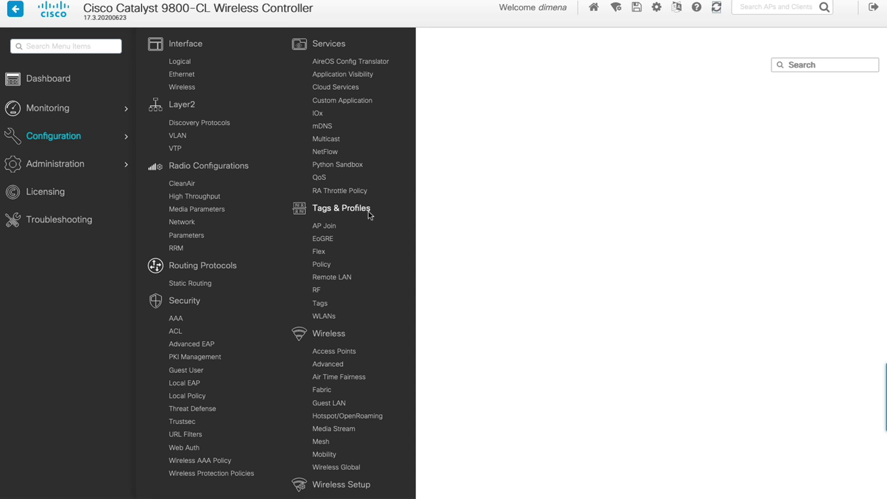
Edit the Pod1-Location_WLANID_1 policy profile and view its Advanced settings.
left_click(323, 264)
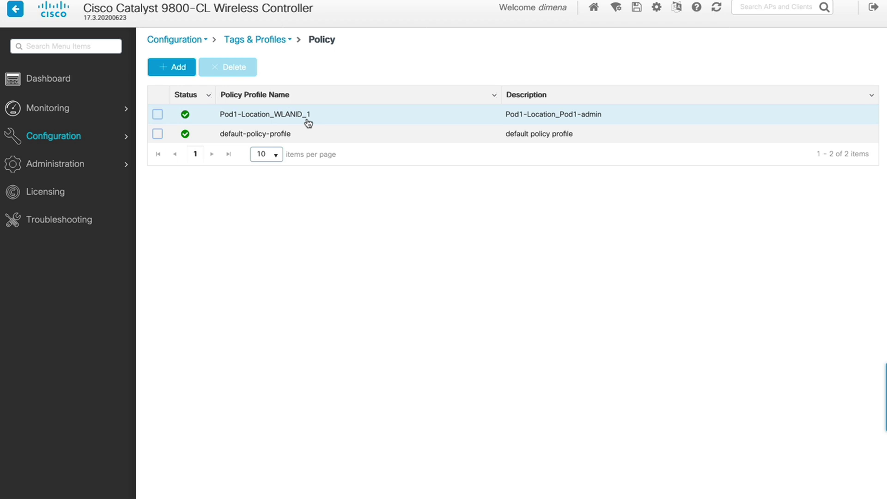
left_click(158, 117)
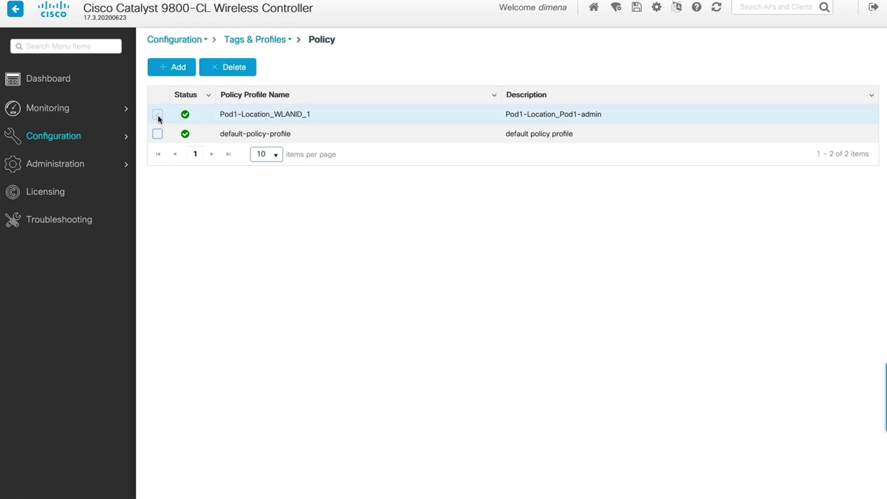
left_click(240, 118)
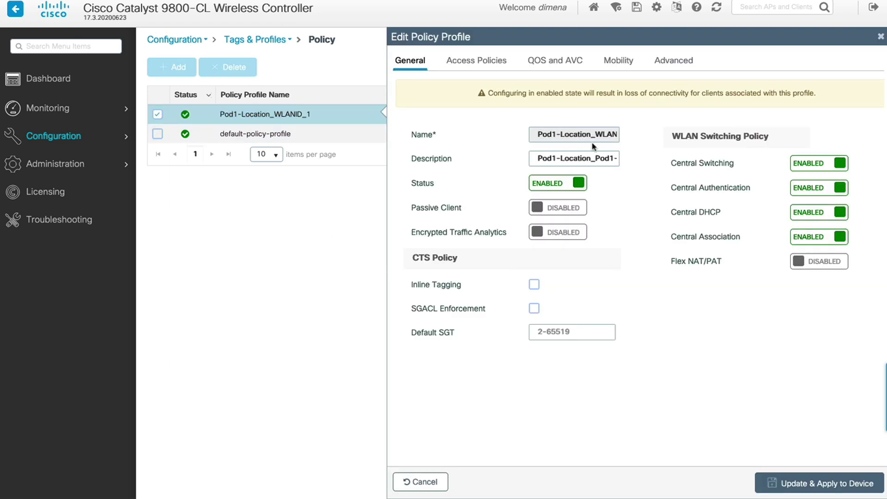
left_click(678, 65)
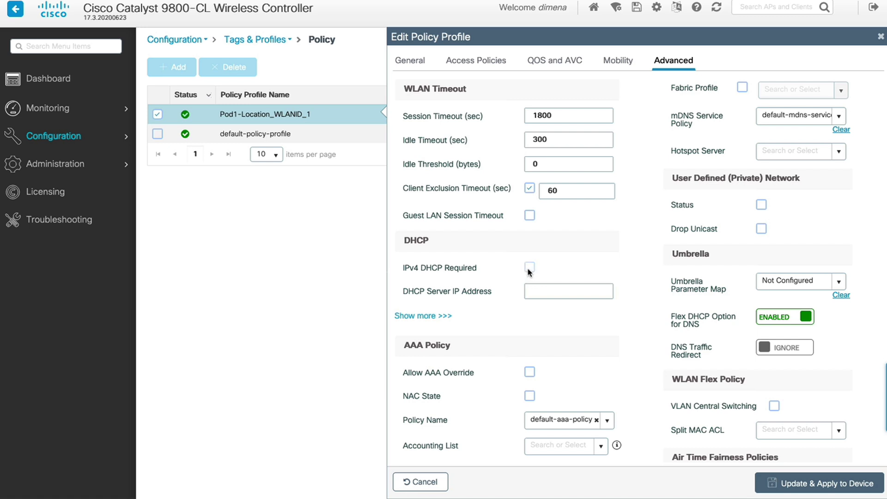
Require IPv4 DHCP with server 198.18.133.1 and apply the updated policy profile.
left_click(530, 268)
left_click(587, 282)
type("198.18.133.1")
scroll(596, 361, "down", 3)
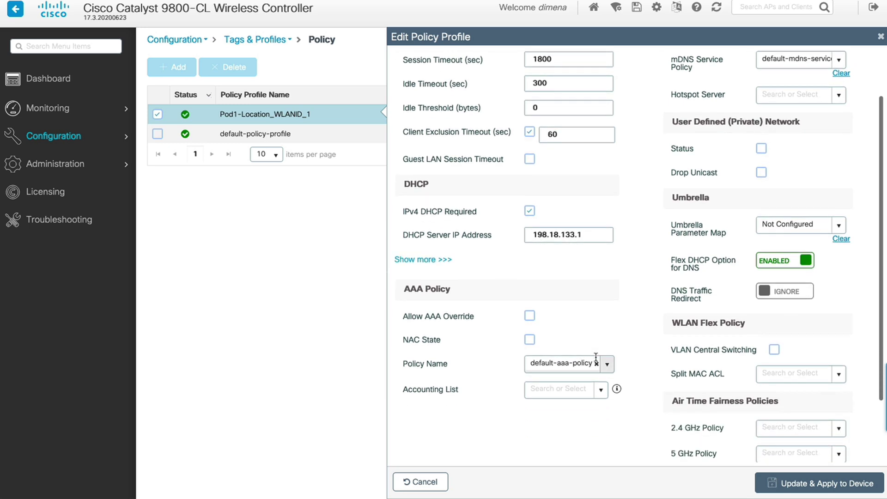
scroll(598, 356, "down", 1)
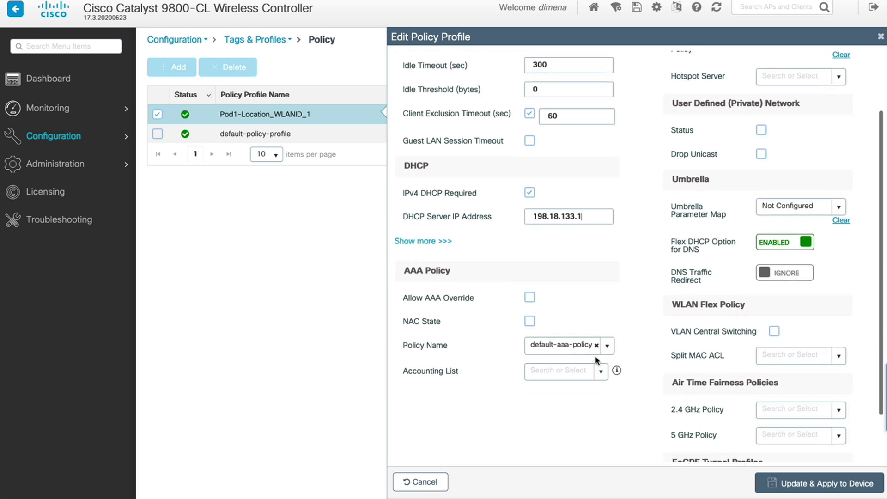
left_click(818, 483)
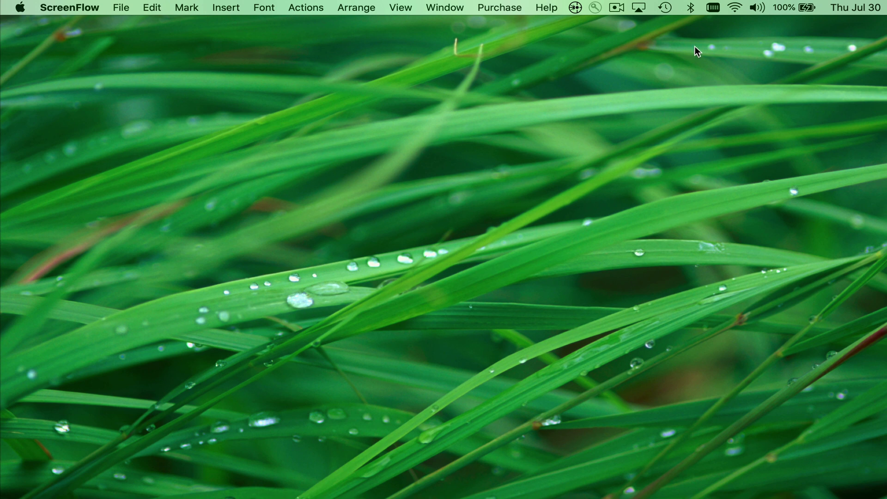
Join the Mac to Pod1-admin Wi-Fi using its WPA2 password, then open Network Preferences.
left_click(734, 9)
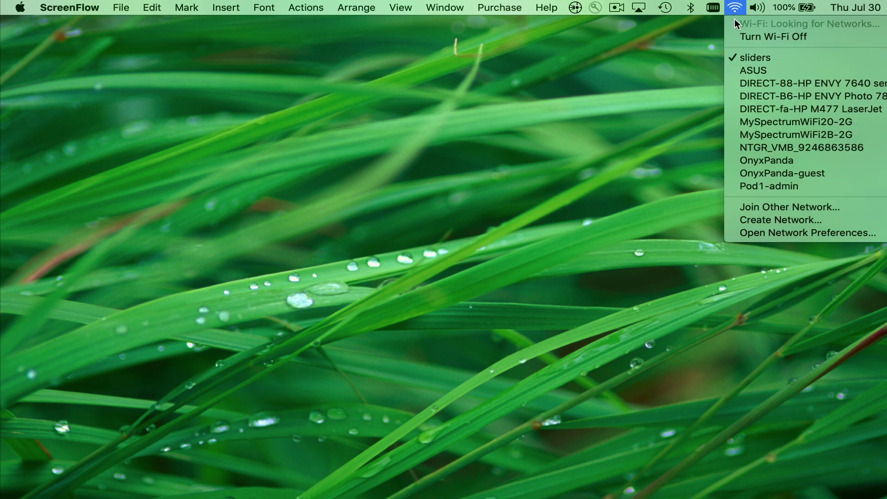
left_click(784, 185)
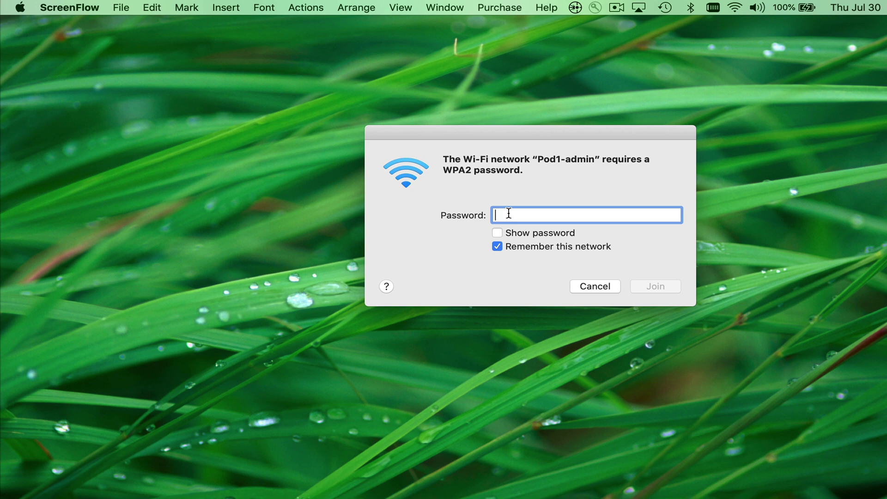
type("••••••••••")
left_click(497, 233)
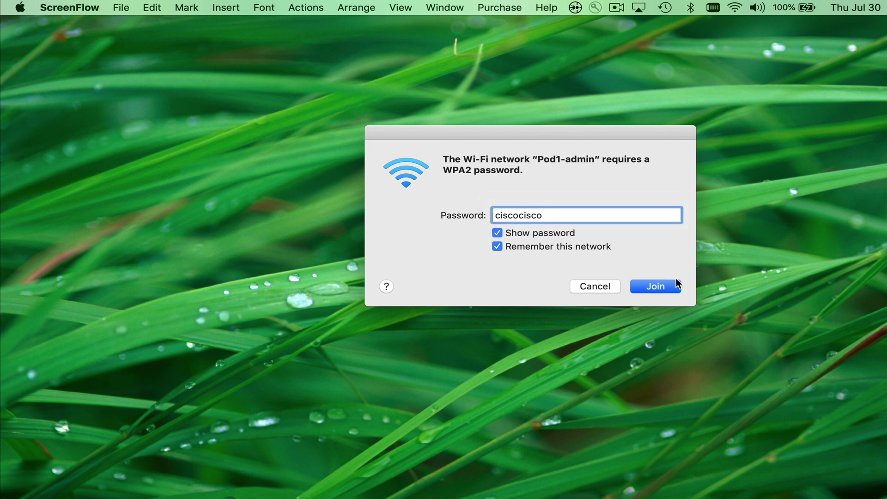
left_click(659, 287)
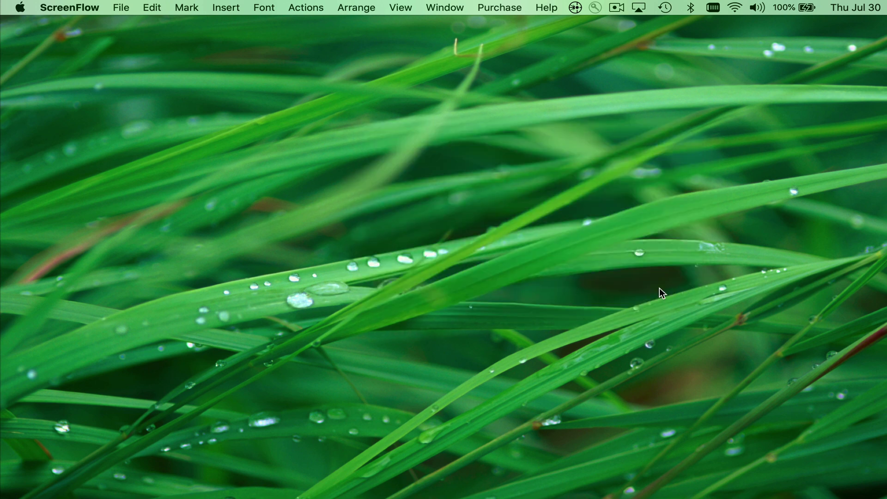
left_click(734, 8)
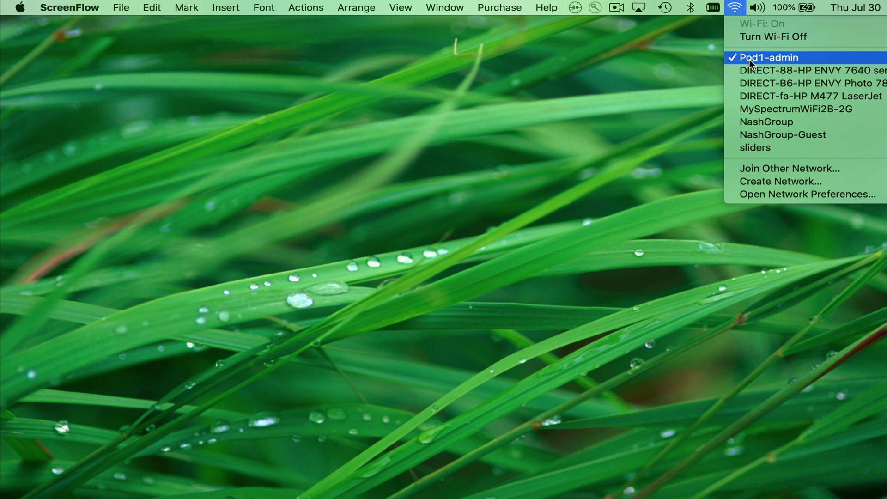
left_click(788, 196)
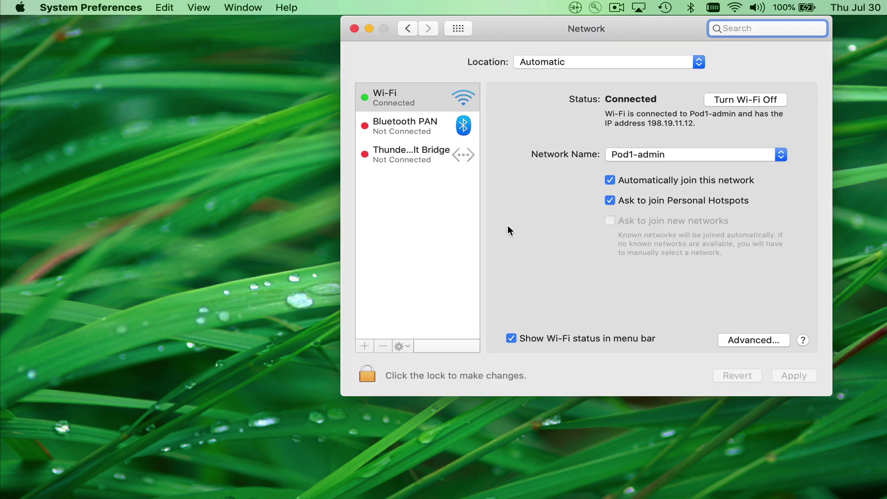
Review the Wi-Fi advanced Preferred Networks list, then its TCP/IP settings.
left_click(749, 341)
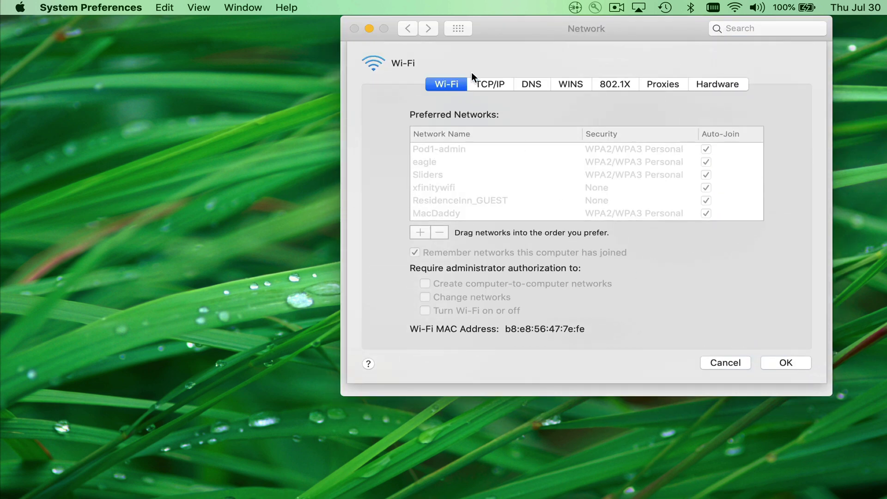
left_click(491, 83)
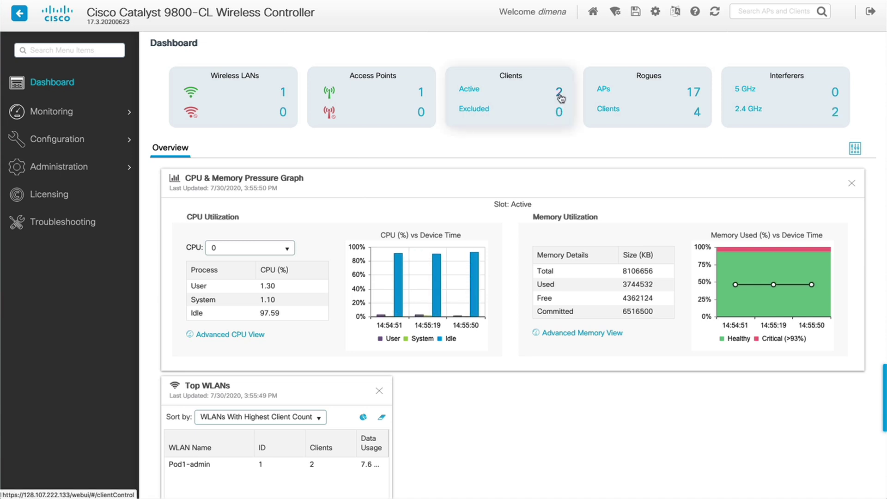
From the active clients list, inspect the second Pod1-admin client's general properties, confirming VLAN mgmt.
left_click(559, 93)
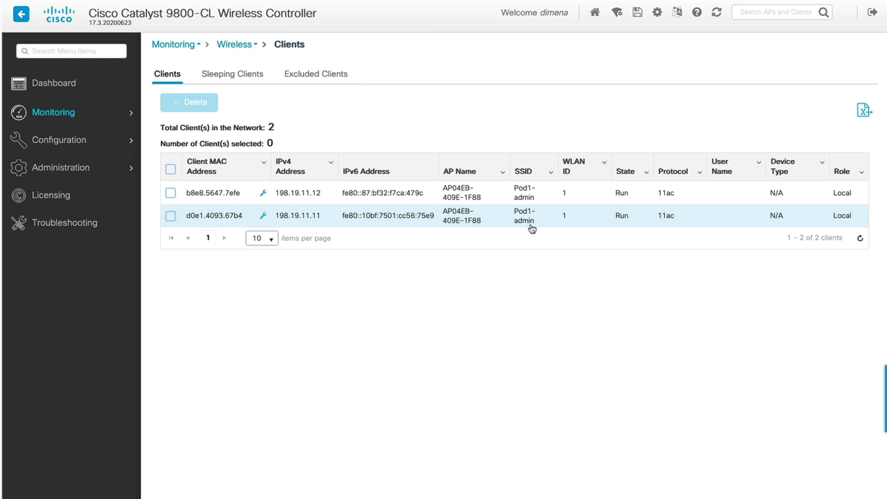
left_click(211, 218)
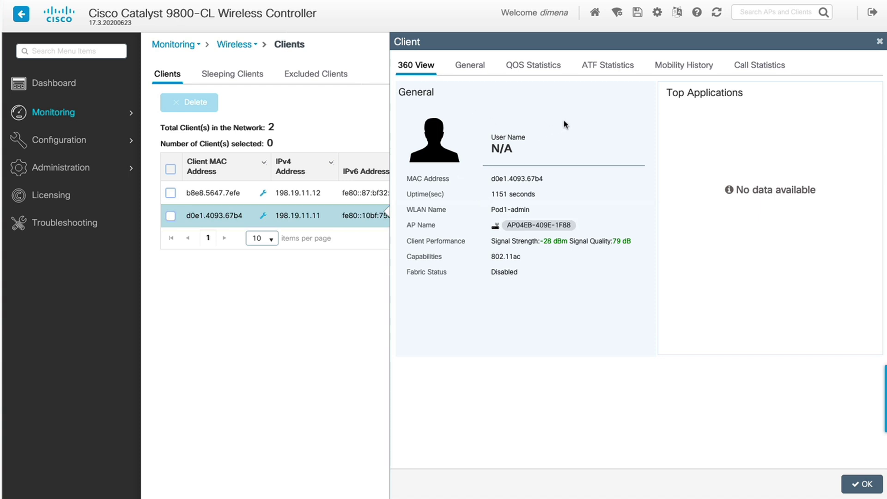
left_click(472, 67)
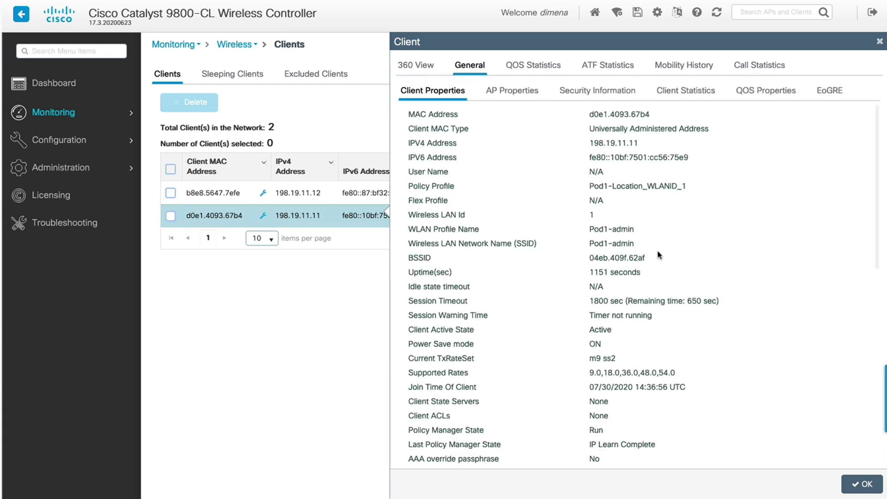
scroll(659, 254, "down", 3)
scroll(659, 255, "down", 5)
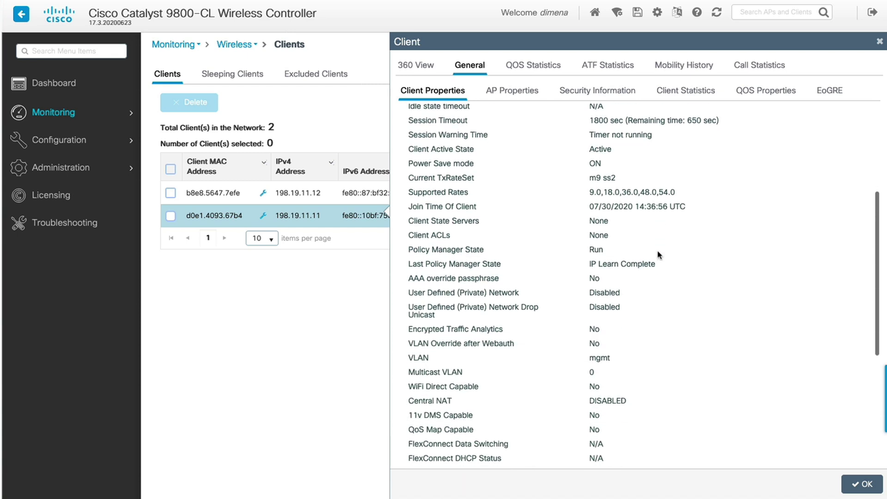
scroll(660, 255, "down", 2)
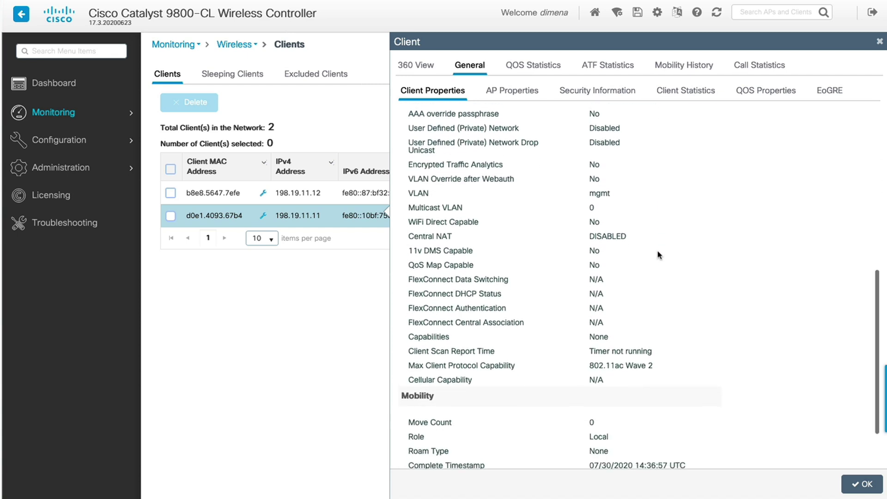
scroll(659, 254, "up", 5)
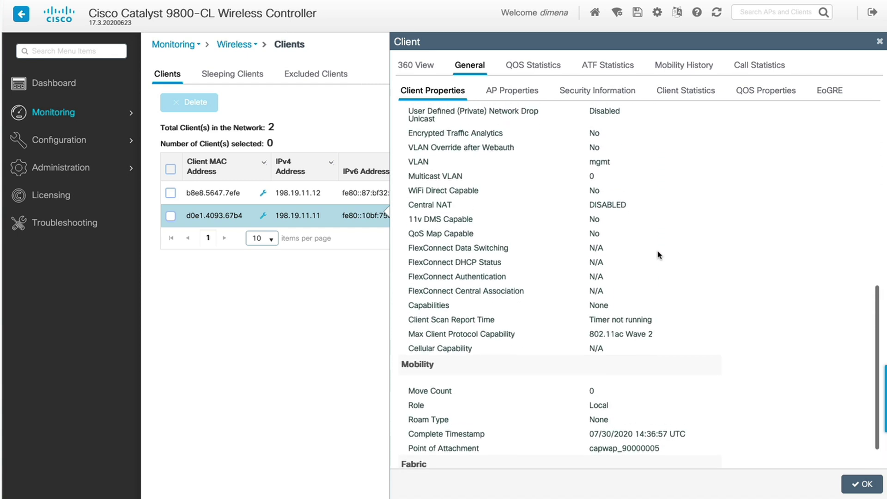
left_click(307, 339)
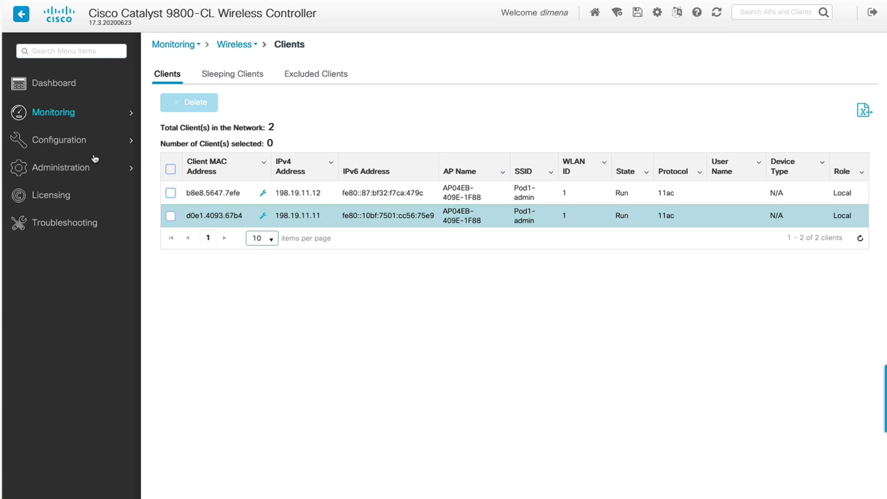
Check the Layer2 VLAN SVI list (Vlan11 management 198.19.11.10), then go back to Dashboard.
mouse_move(65, 147)
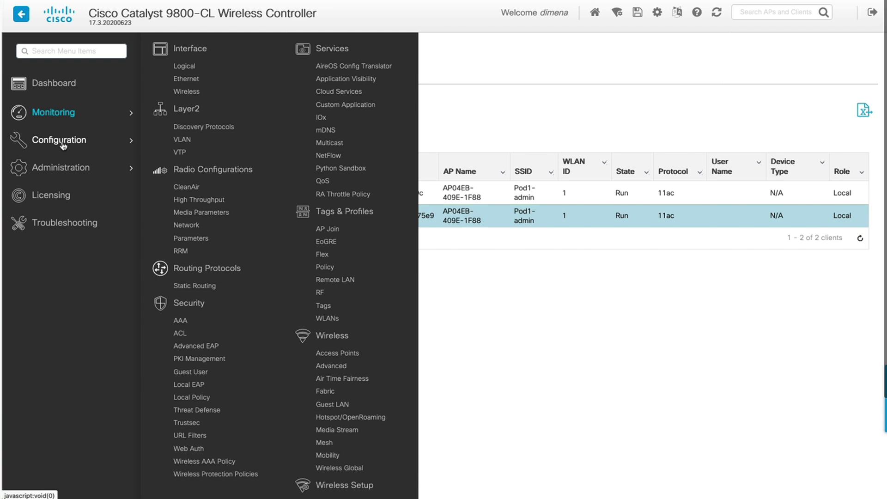
left_click(181, 142)
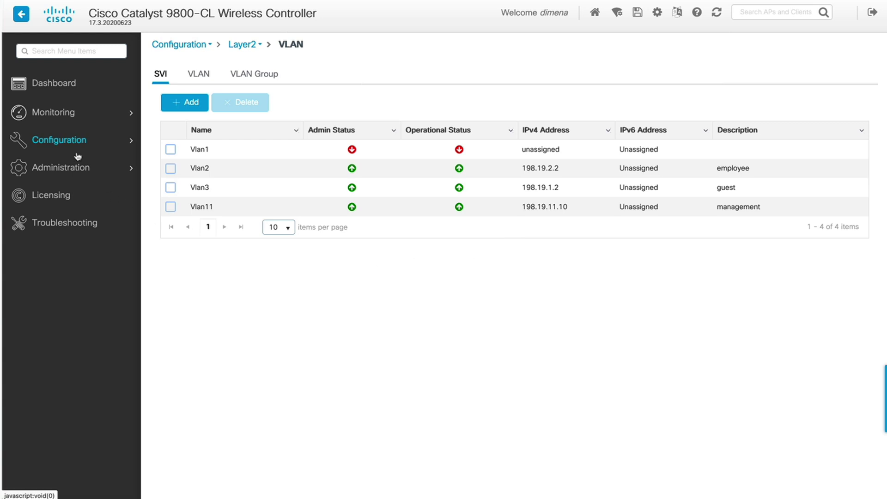
left_click(53, 82)
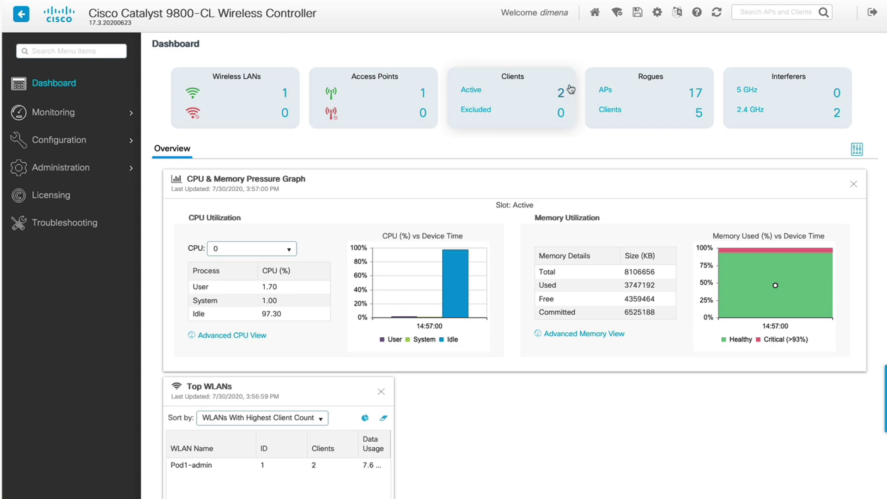
Choose the Basic type from Wireless Setup to view Pod1-Location's joined AP and clients.
left_click(618, 14)
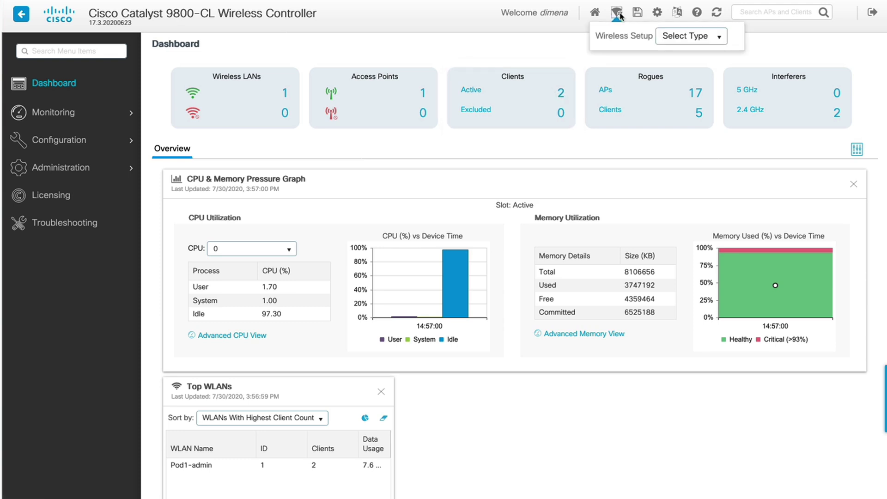
left_click(719, 37)
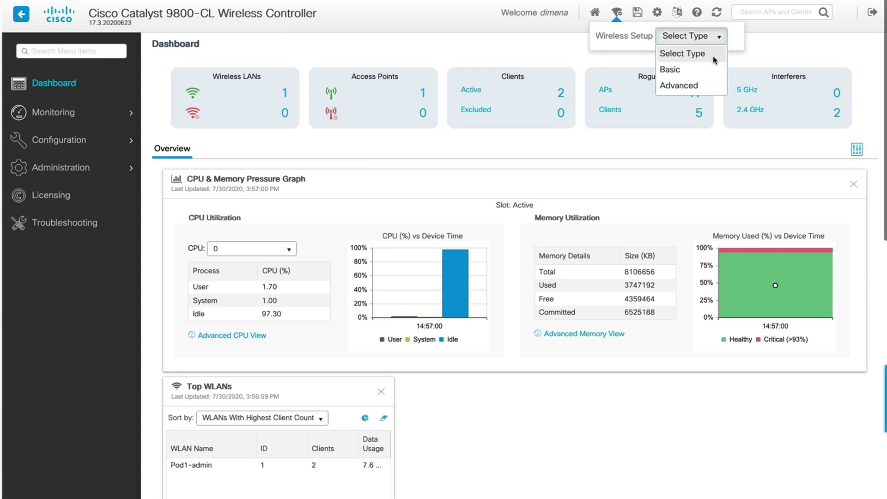
left_click(668, 71)
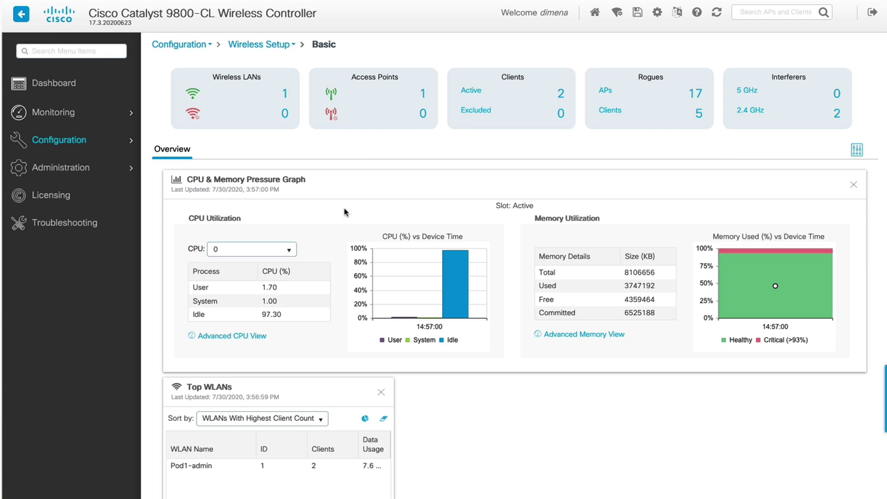